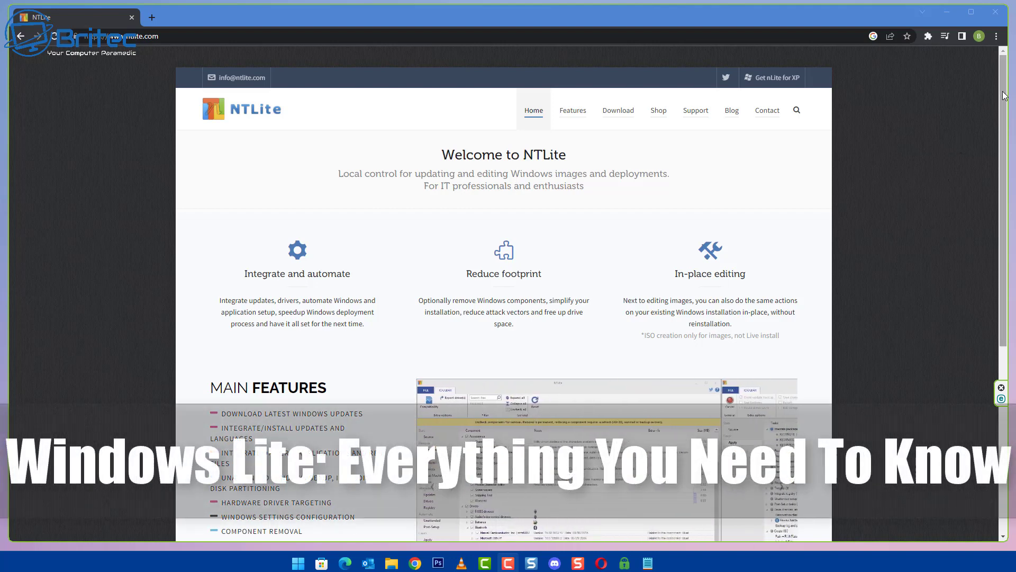
# Visit the ntlite.com Download page, then the Shop page with its pricing tables.
pyautogui.moveTo(1005, 95); pyautogui.dragTo(1002, 102)
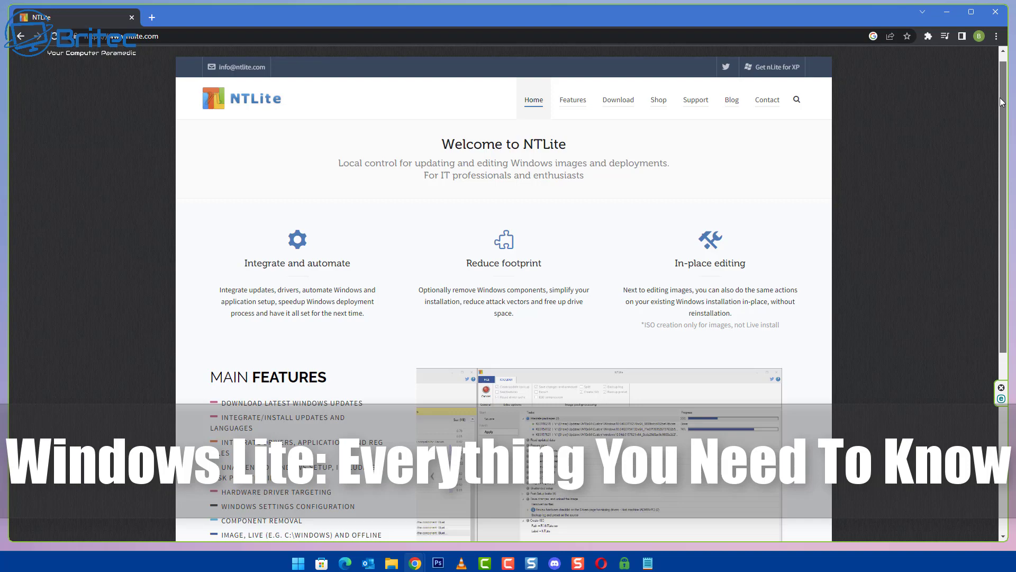
pyautogui.click(632, 106)
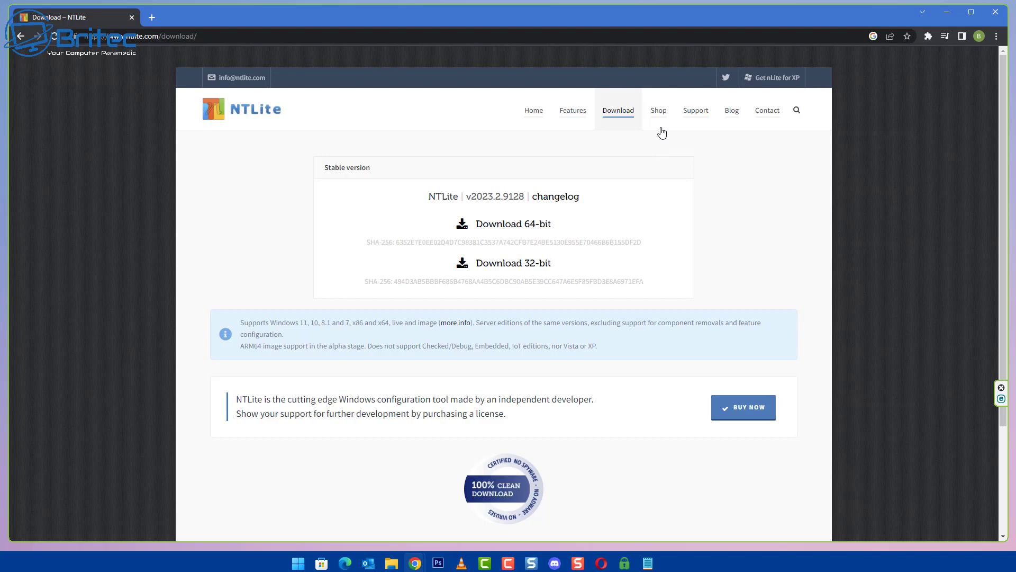
pyautogui.click(657, 112)
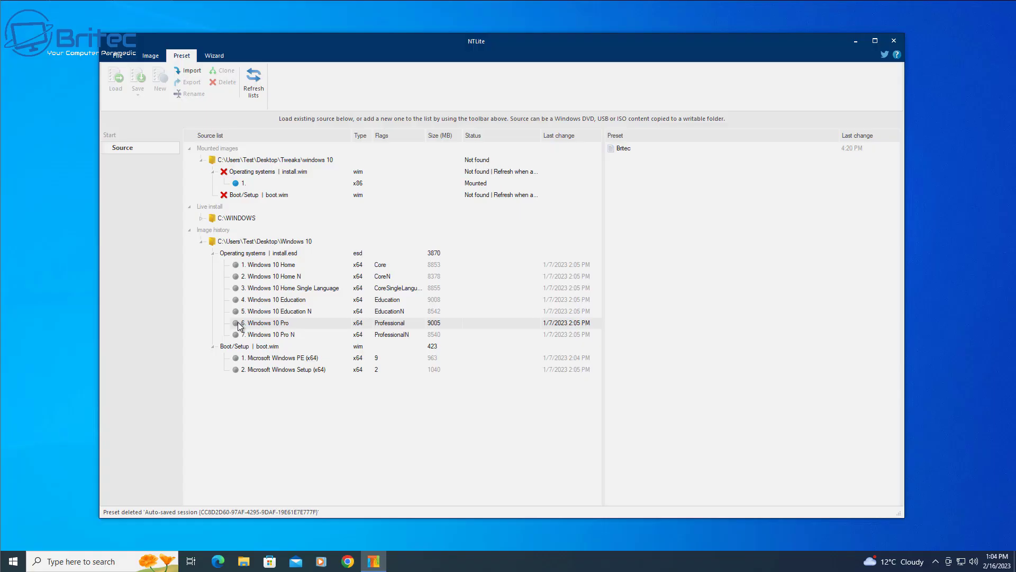
# Load the Windows 10 Pro edition, converting the image to WIM format.
pyautogui.doubleClick(235, 324)
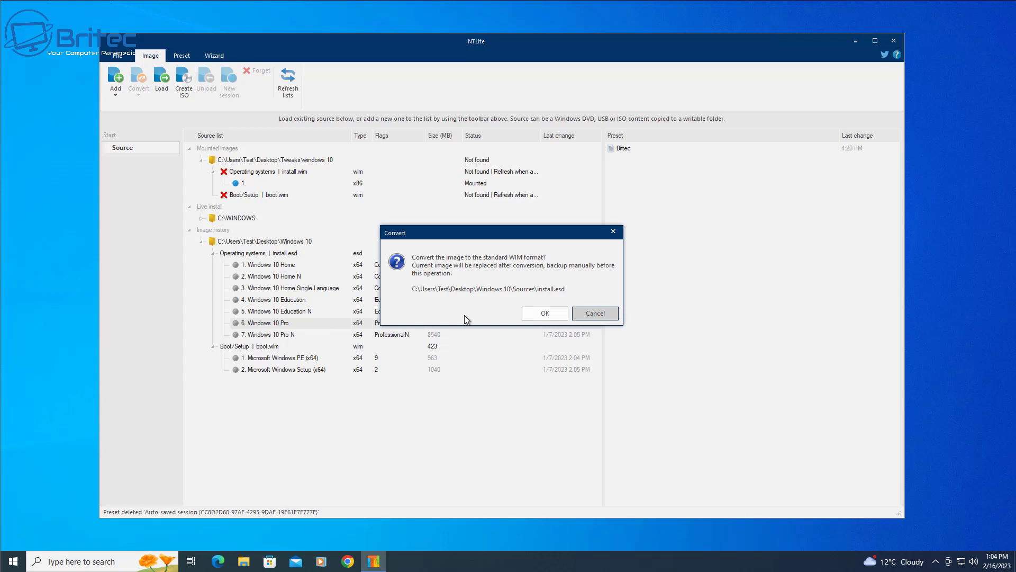
pyautogui.click(537, 316)
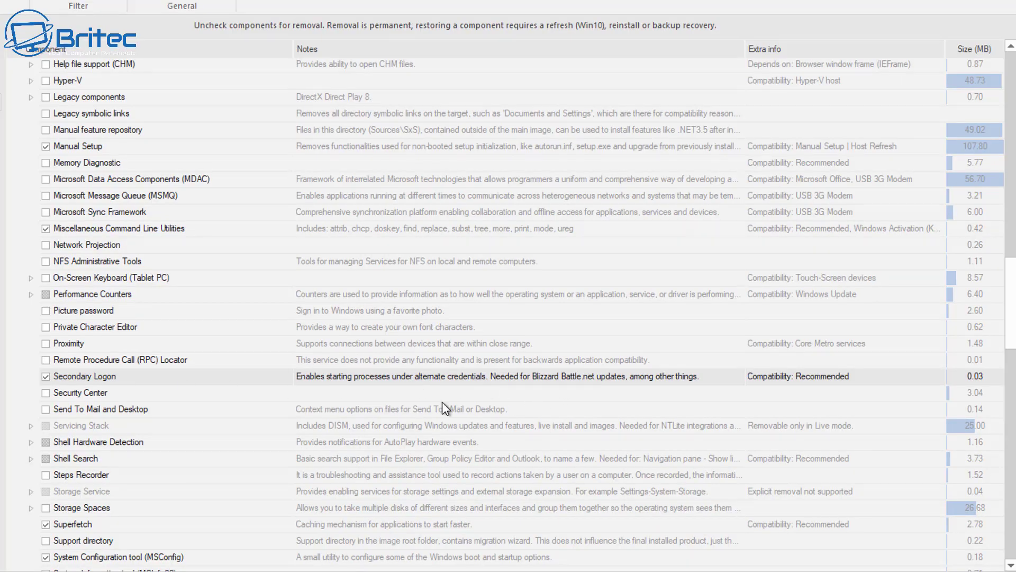
# Expand the Network group in the Components list to review its items.
pyautogui.scroll(6, 288, 403)
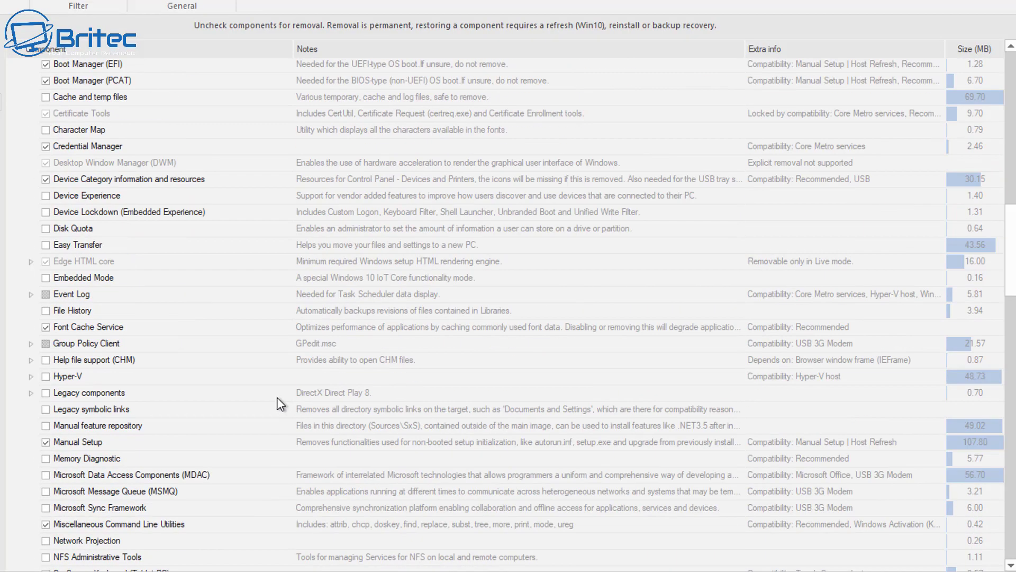
pyautogui.scroll(5, 271, 402)
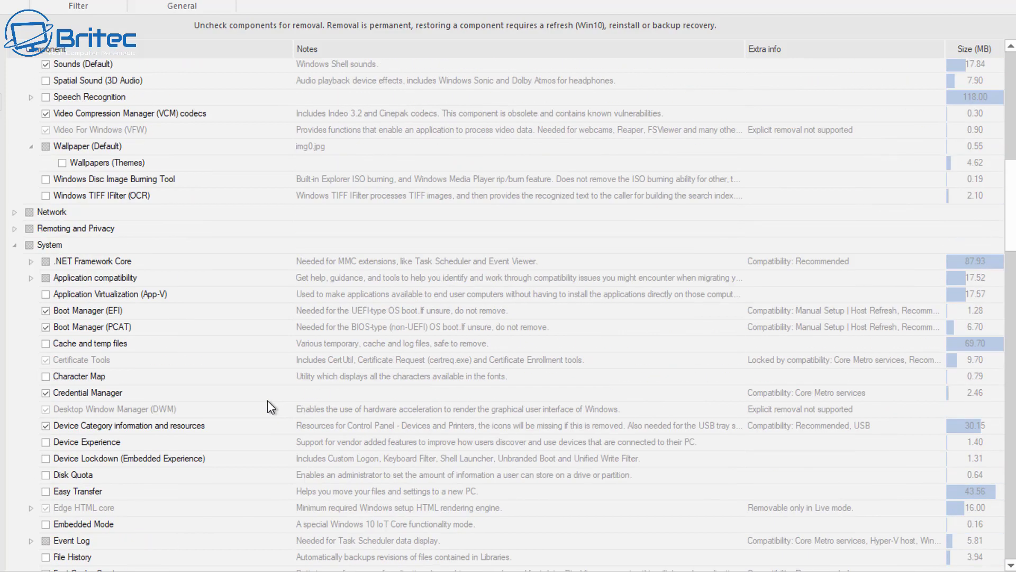
pyautogui.scroll(2, 268, 400)
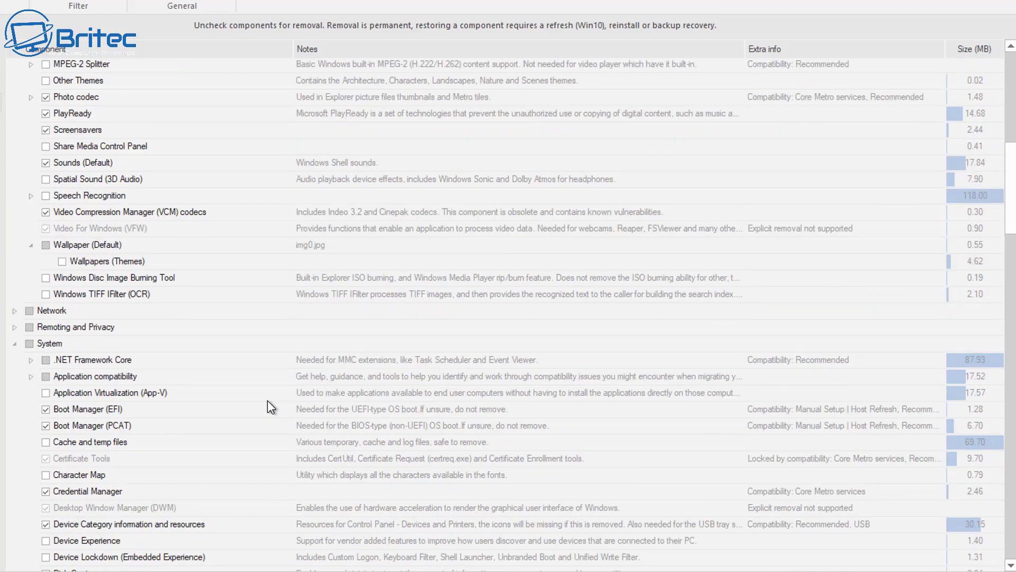
pyautogui.click(15, 311)
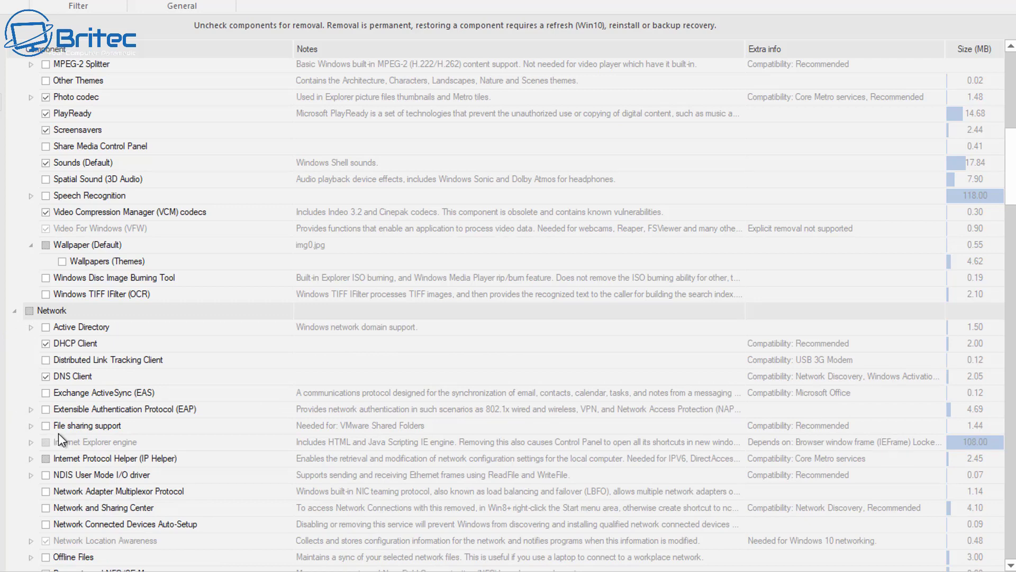
pyautogui.scroll(3, 53, 423)
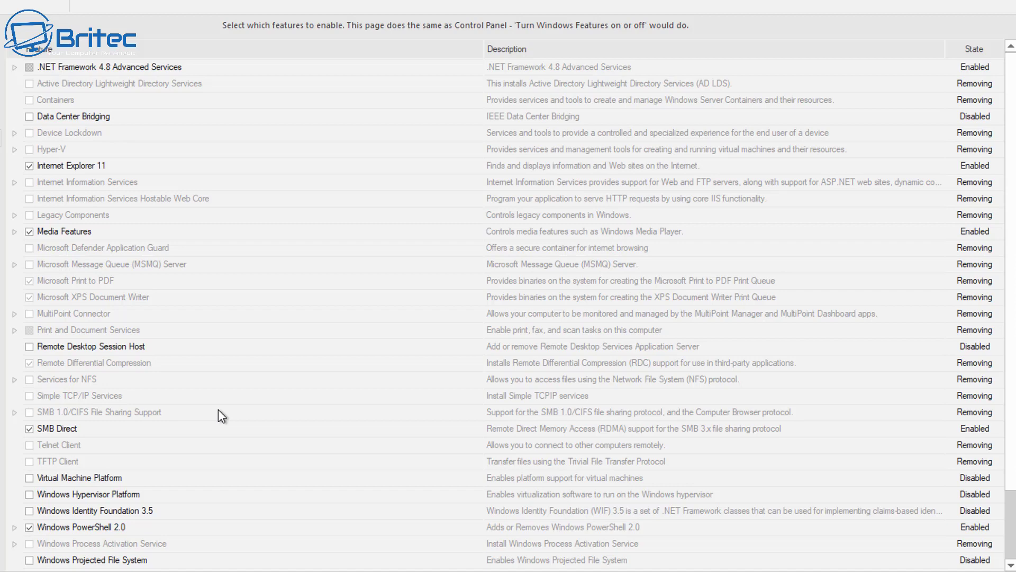
# Untick SMB Direct in the Windows Features list.
pyautogui.scroll(-2, 219, 410)
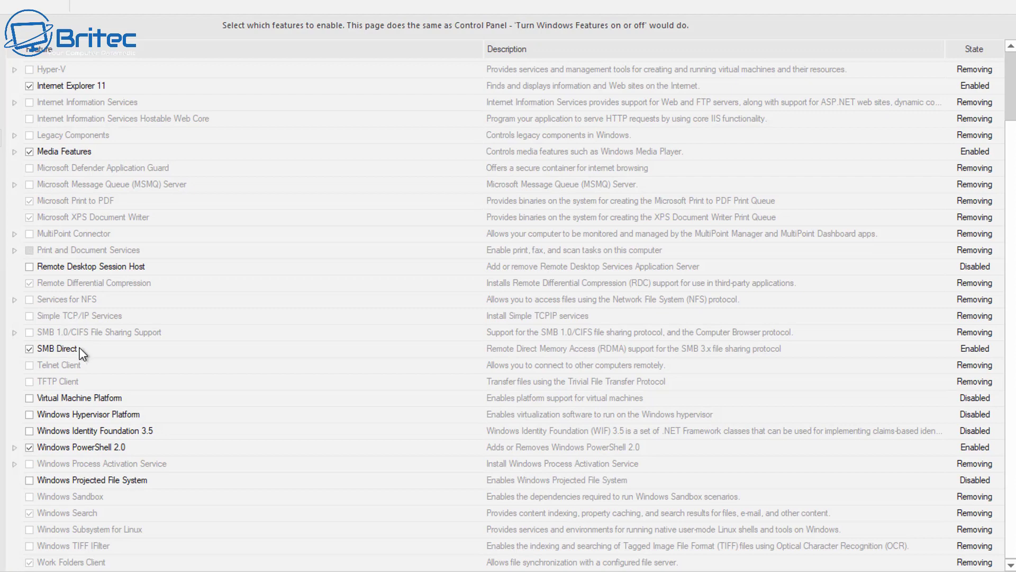
pyautogui.click(81, 351)
pyautogui.click(30, 349)
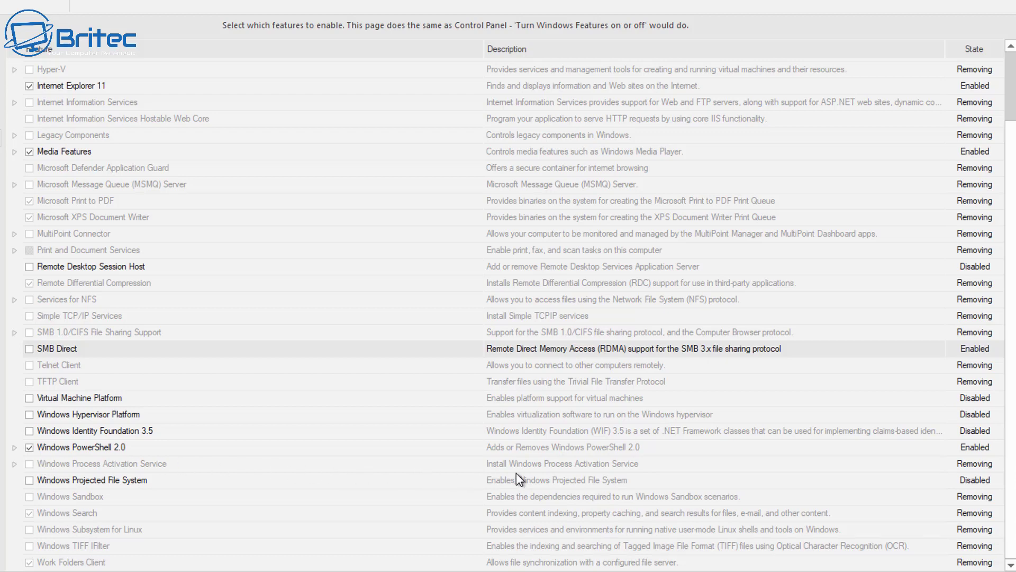
# Untick Internet Explorer 11, then tick it again to keep it enabled.
pyautogui.scroll(2, 516, 472)
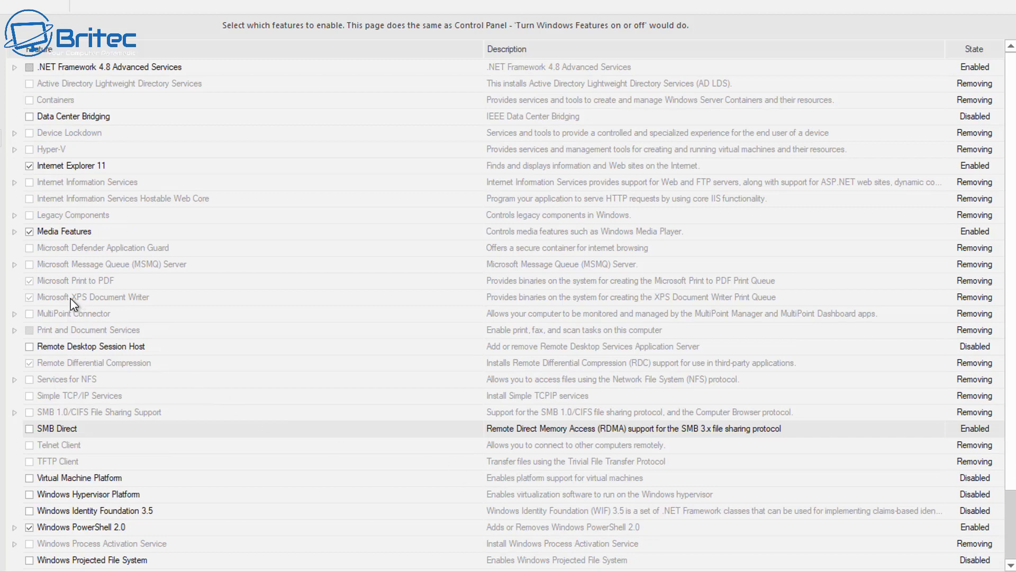
pyautogui.click(30, 166)
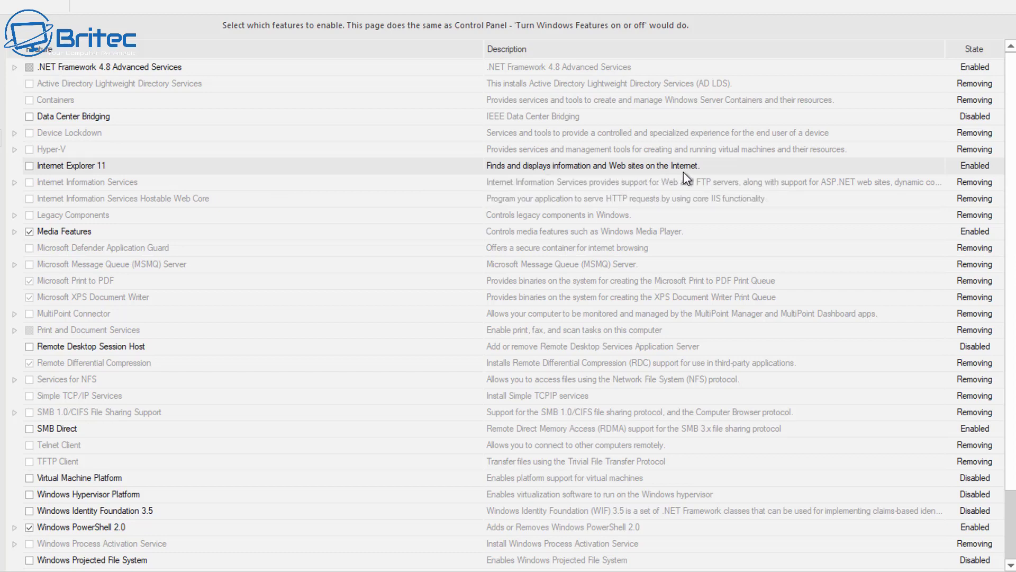
pyautogui.click(30, 166)
# Expand Media Features and untick Windows Media Player.
pyautogui.click(12, 233)
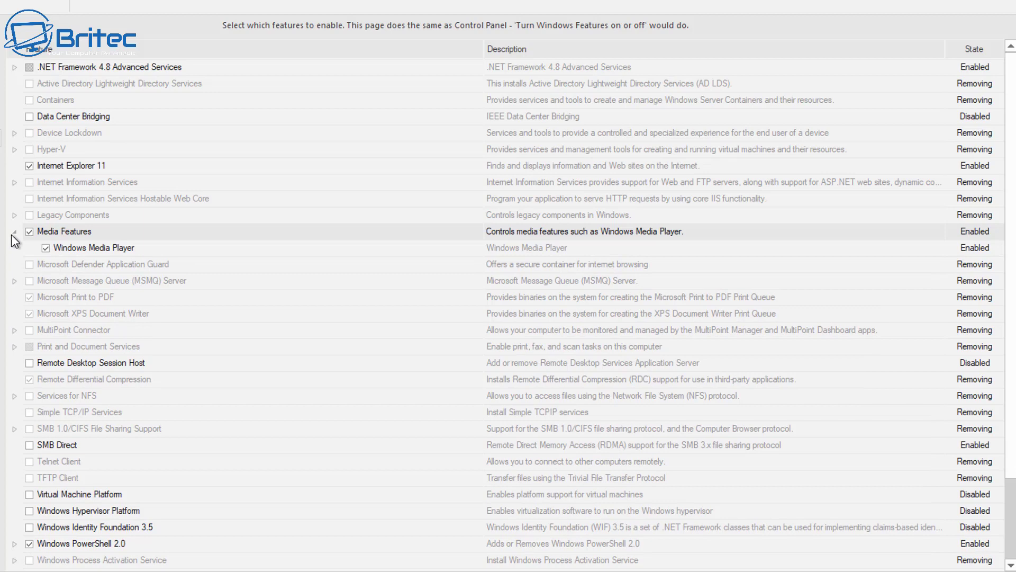
pyautogui.click(47, 248)
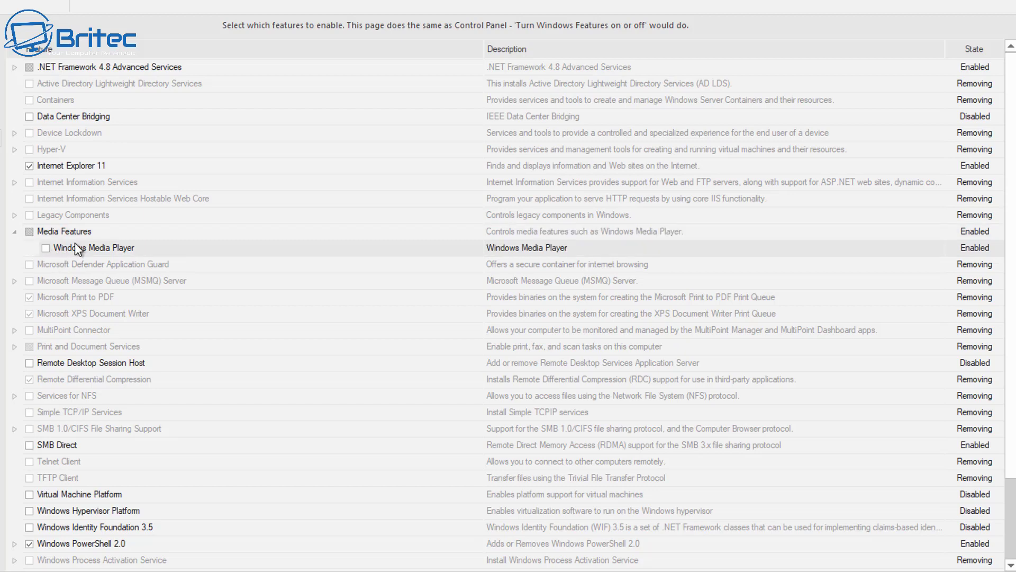
pyautogui.click(582, 234)
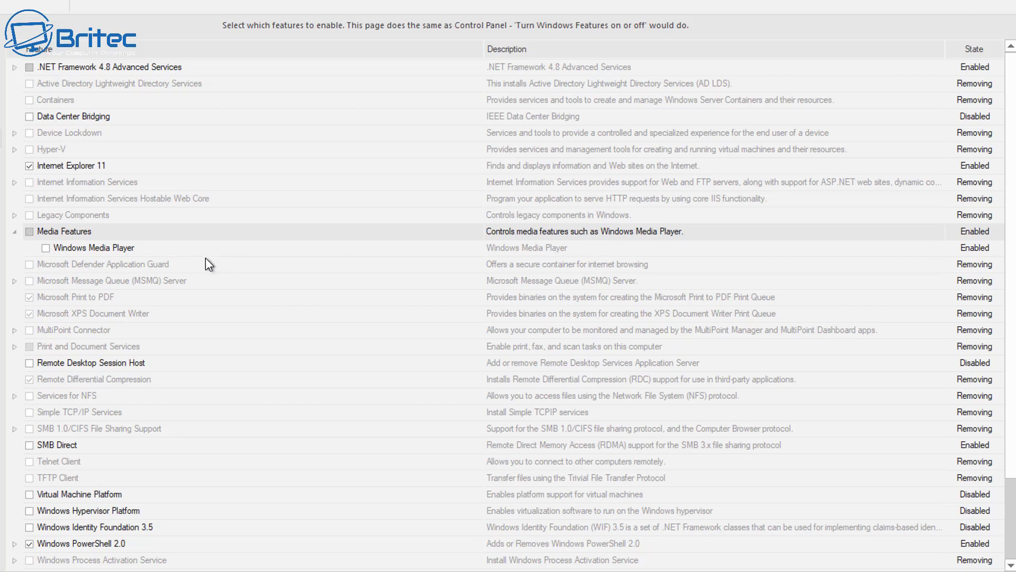
# Re-enable Internet Explorer 11, Media Features with Windows Media Player, and SMB Direct.
pyautogui.click(30, 166)
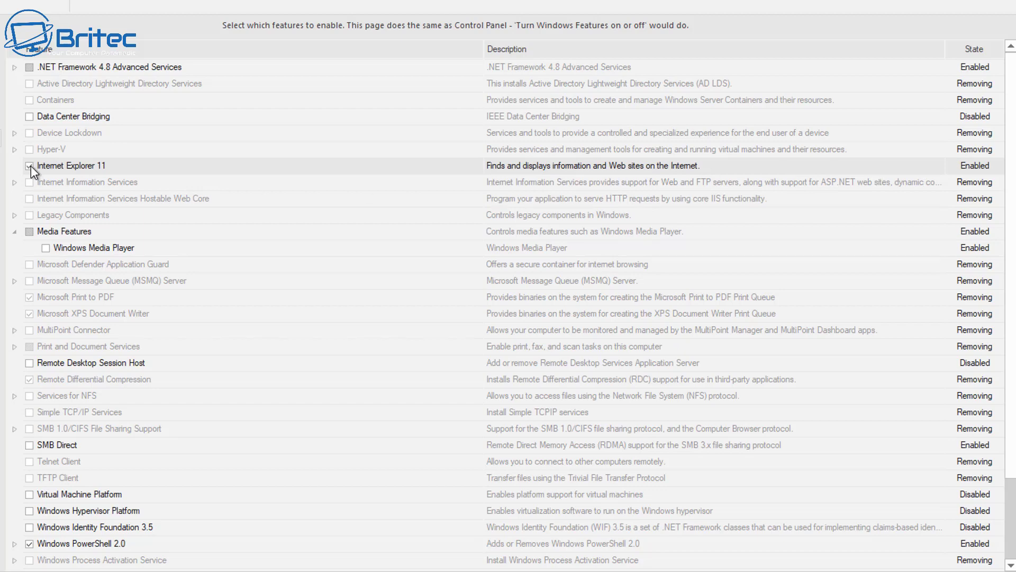
pyautogui.click(74, 169)
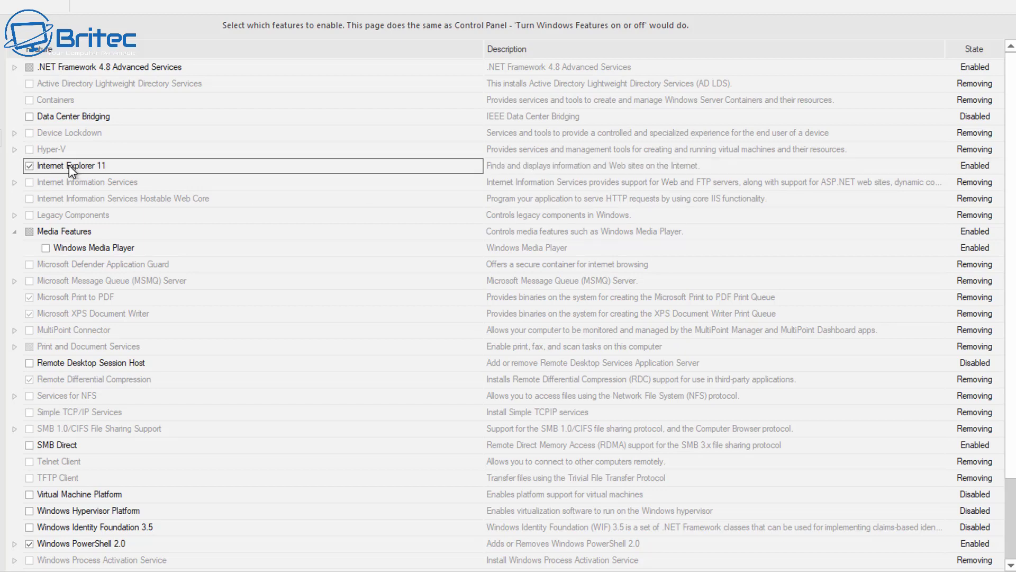
pyautogui.click(29, 233)
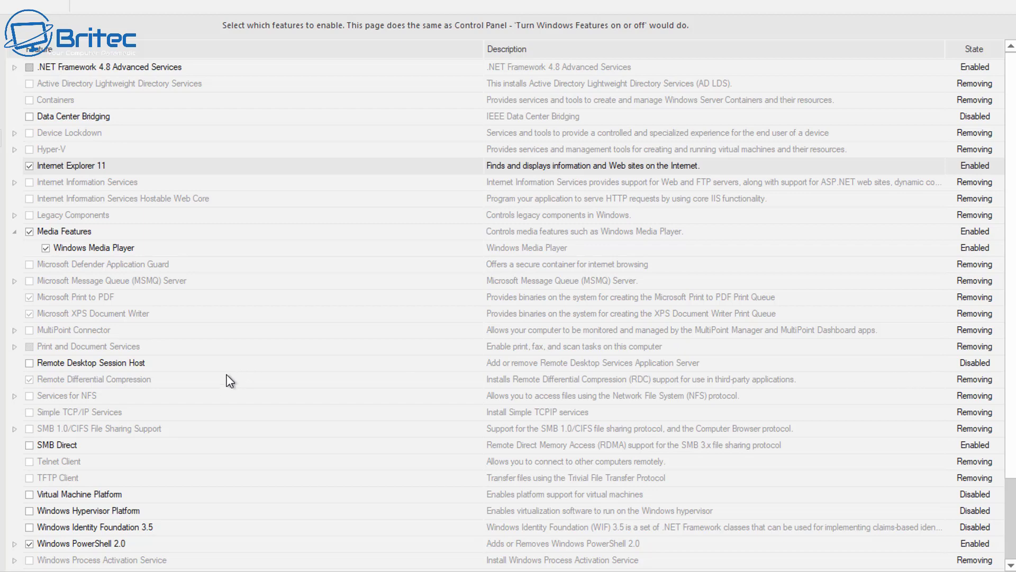
pyautogui.click(30, 446)
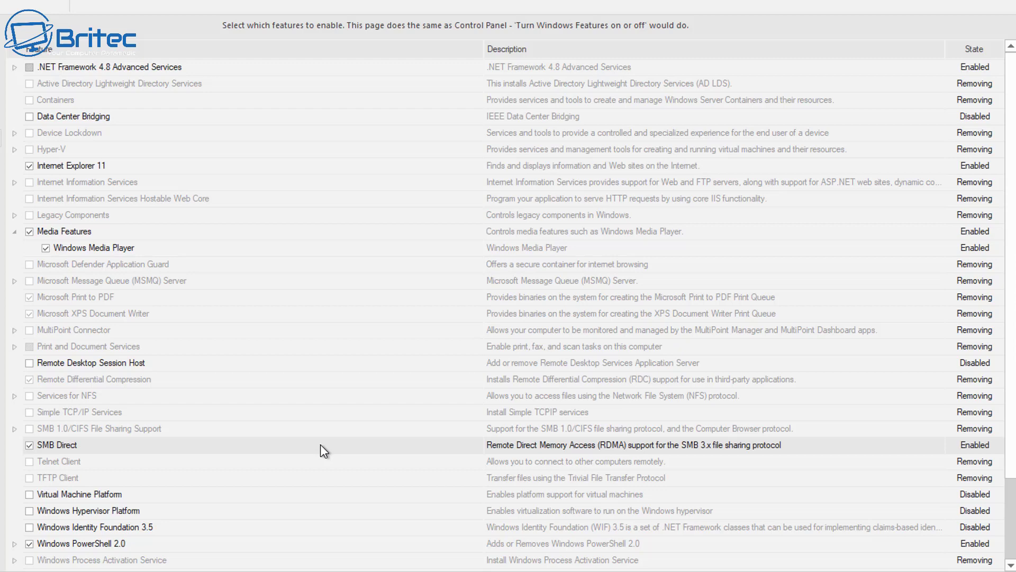
pyautogui.scroll(-2, 132, 446)
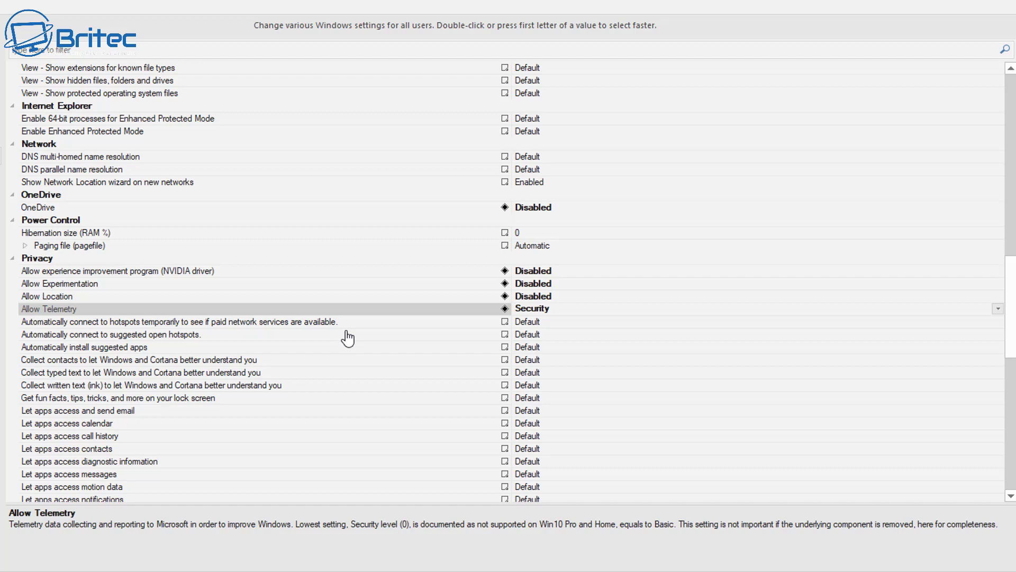
# Disable auto-connecting to paid and suggested open hotspots and auto-installing suggested apps.
pyautogui.click(325, 322)
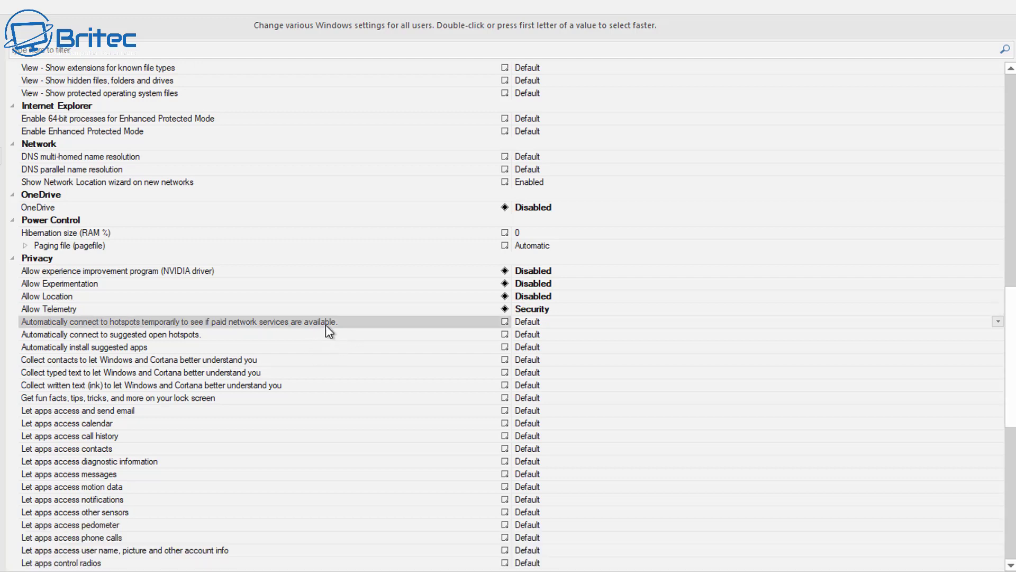
pyautogui.doubleClick(440, 323)
pyautogui.doubleClick(425, 334)
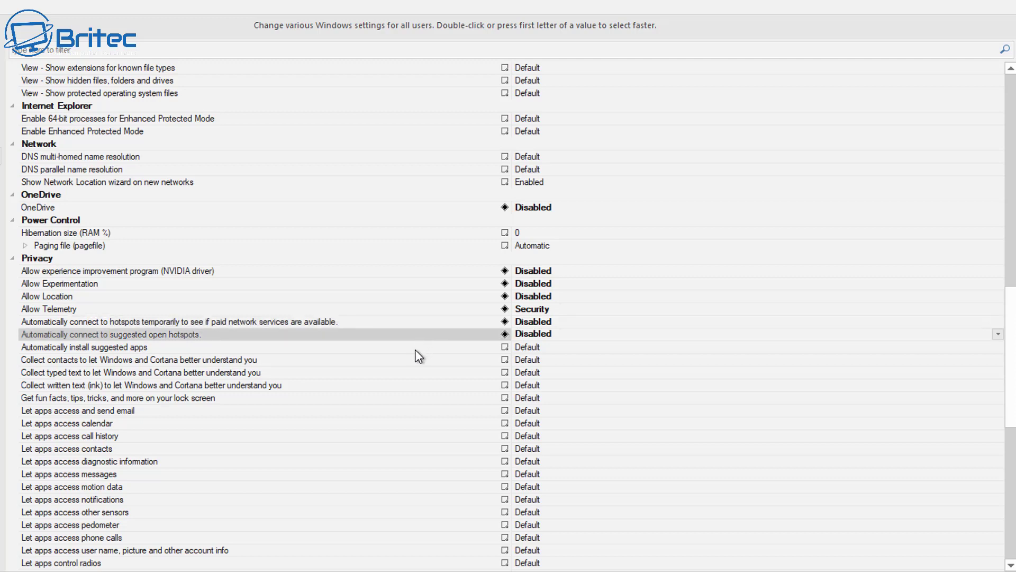
pyautogui.doubleClick(415, 350)
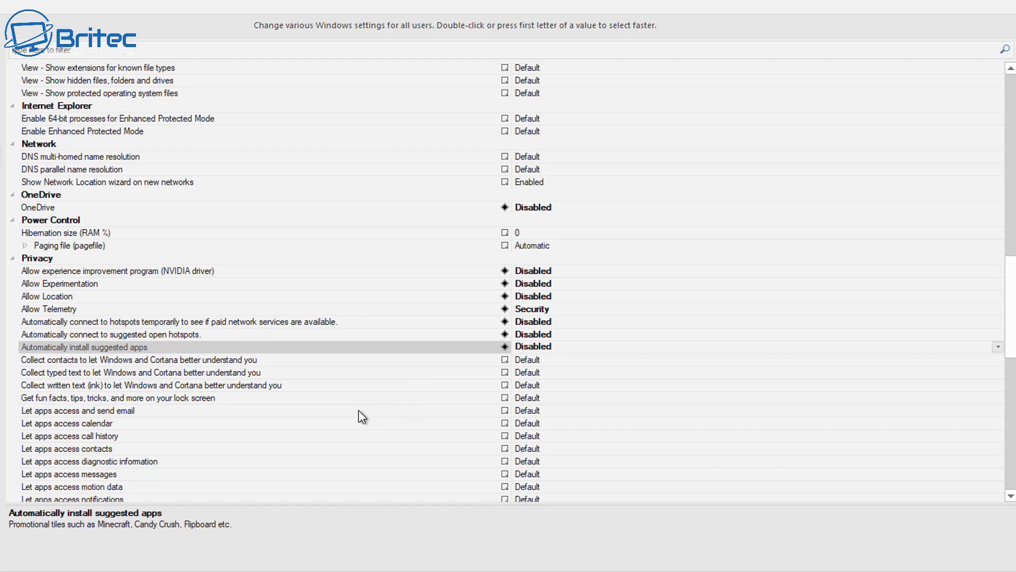
# Disable app access to email, calendar, call history, contacts and diagnostic information.
pyautogui.scroll(-3, 358, 410)
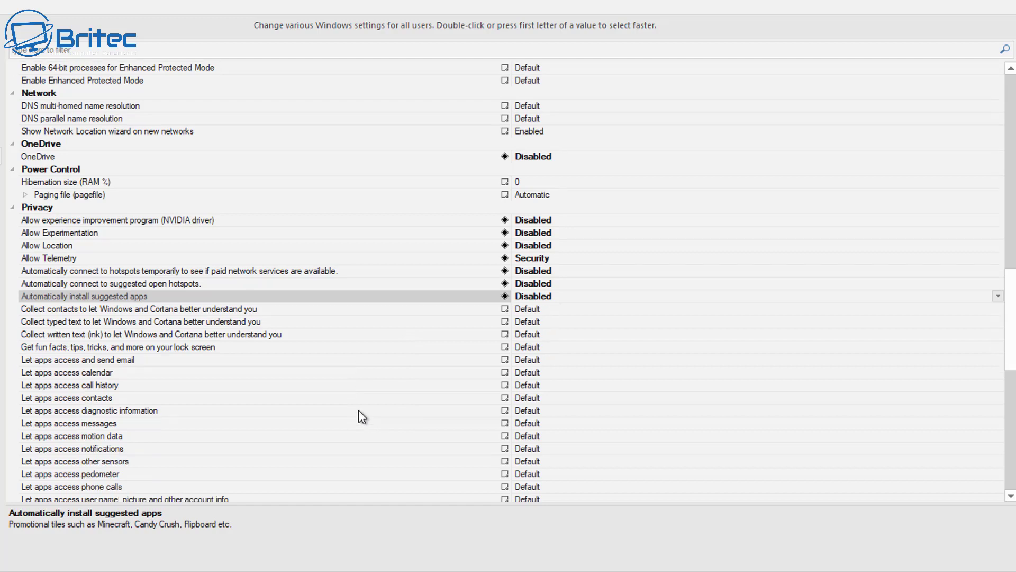
pyautogui.doubleClick(317, 311)
pyautogui.doubleClick(313, 320)
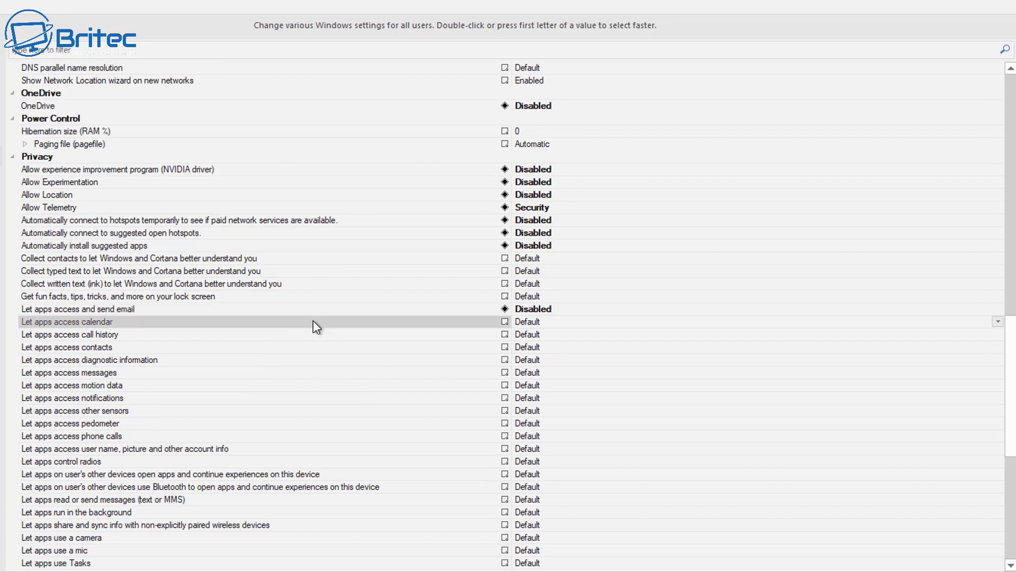
pyautogui.doubleClick(312, 333)
pyautogui.doubleClick(311, 348)
pyautogui.doubleClick(311, 360)
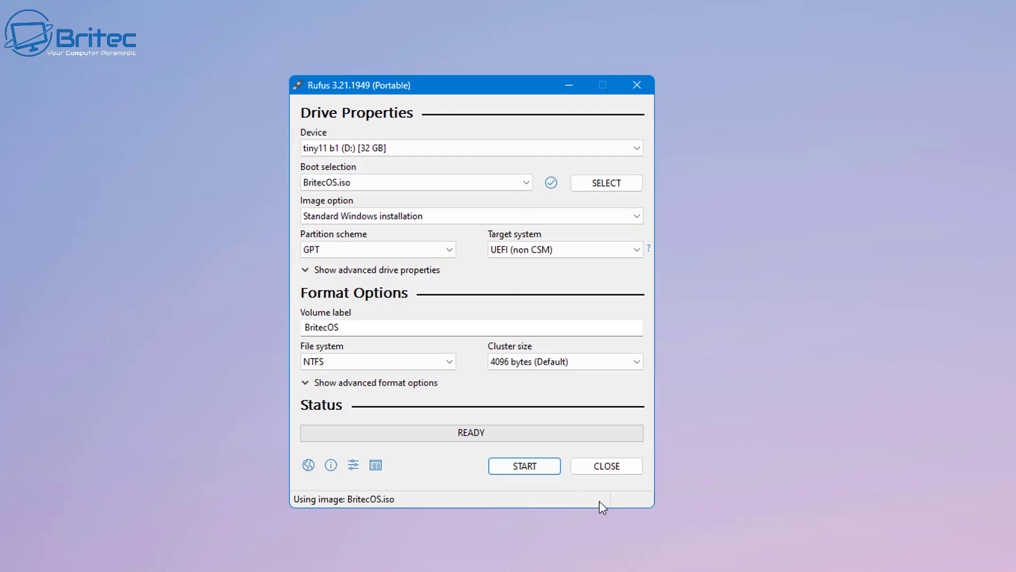
# Write BritecOS.iso to the USB drive, accepting the Windows customizations and data-erase warning.
pyautogui.click(522, 464)
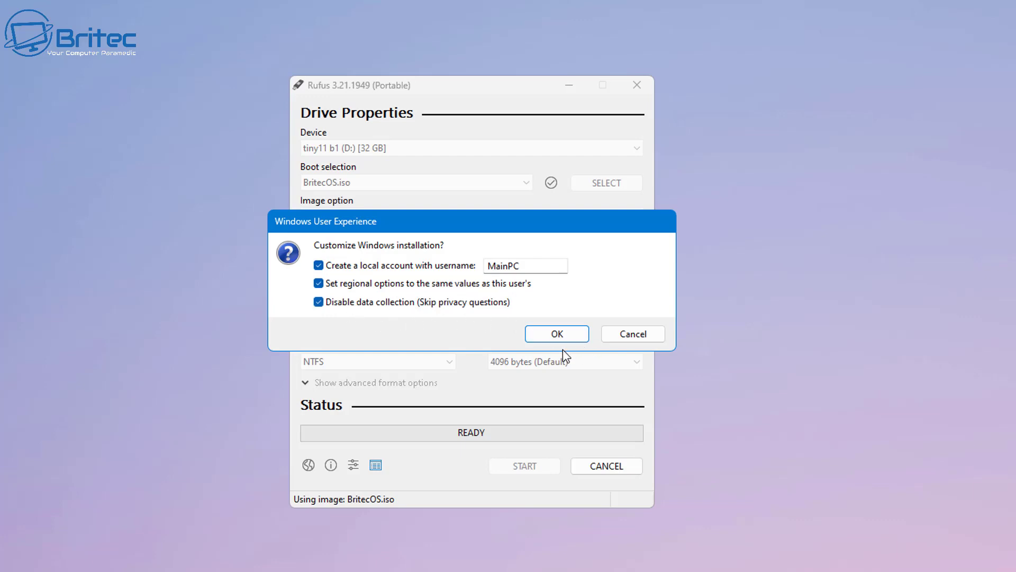
pyautogui.click(558, 335)
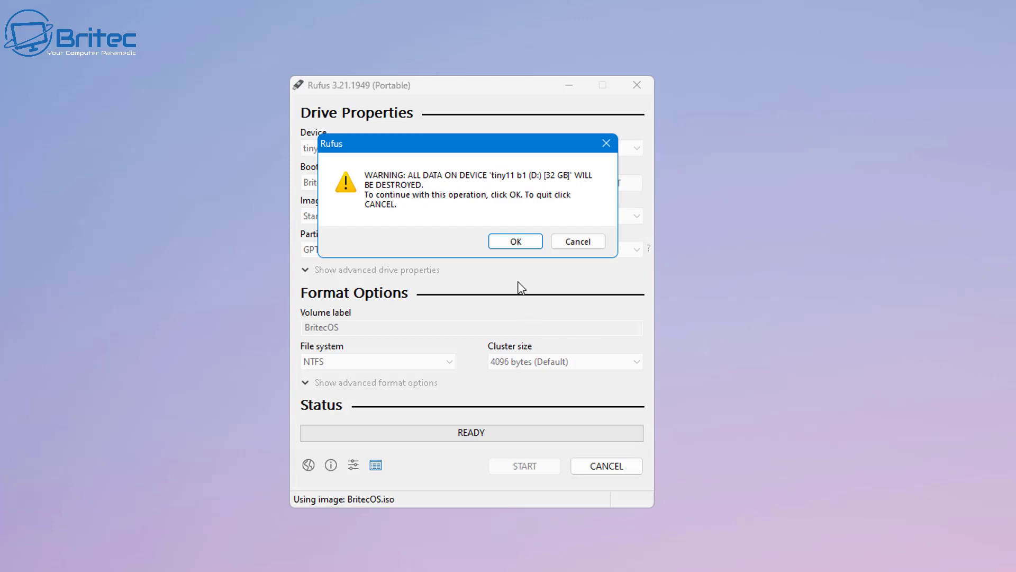
pyautogui.click(519, 241)
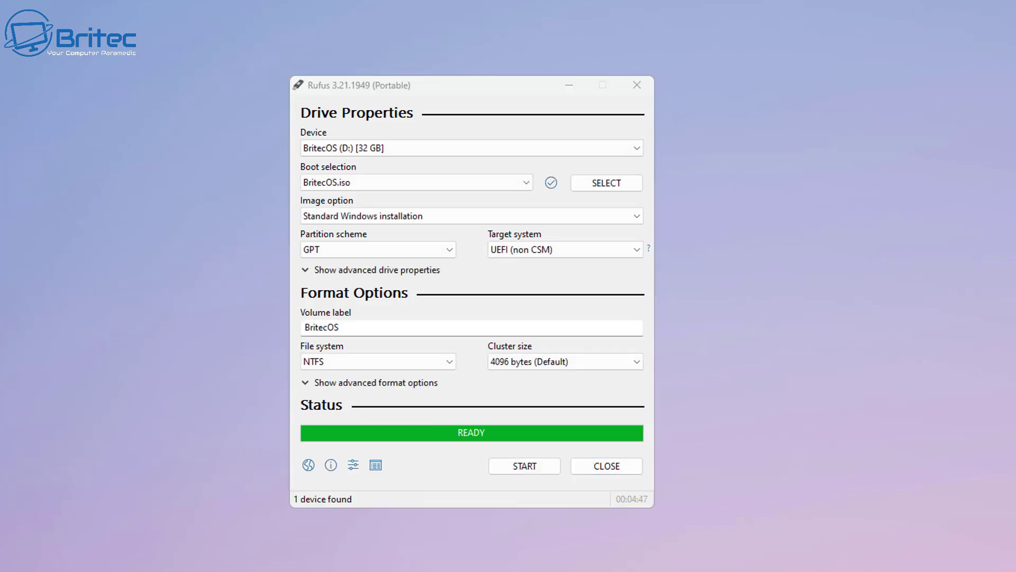
# Close Rufus once the USB write has finished.
pyautogui.click(615, 468)
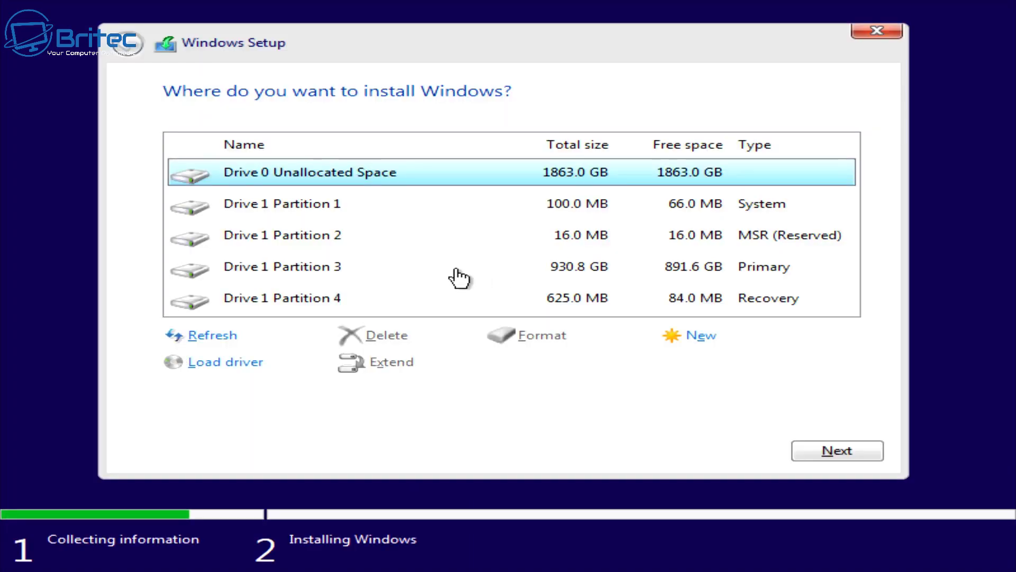
# Delete Drive 1's recovery Partition 4 and Partition 3.
pyautogui.click(253, 302)
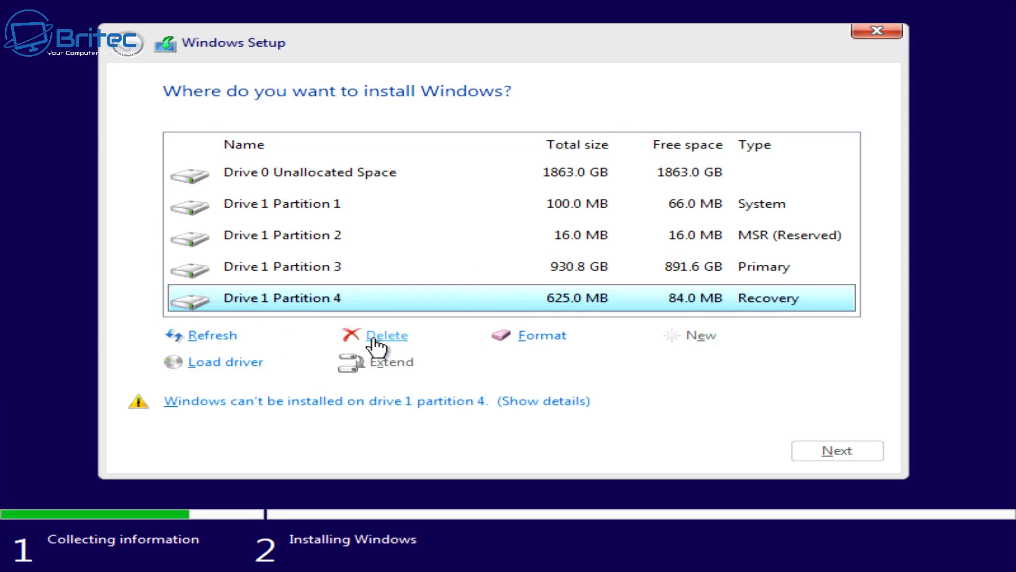
pyautogui.click(400, 338)
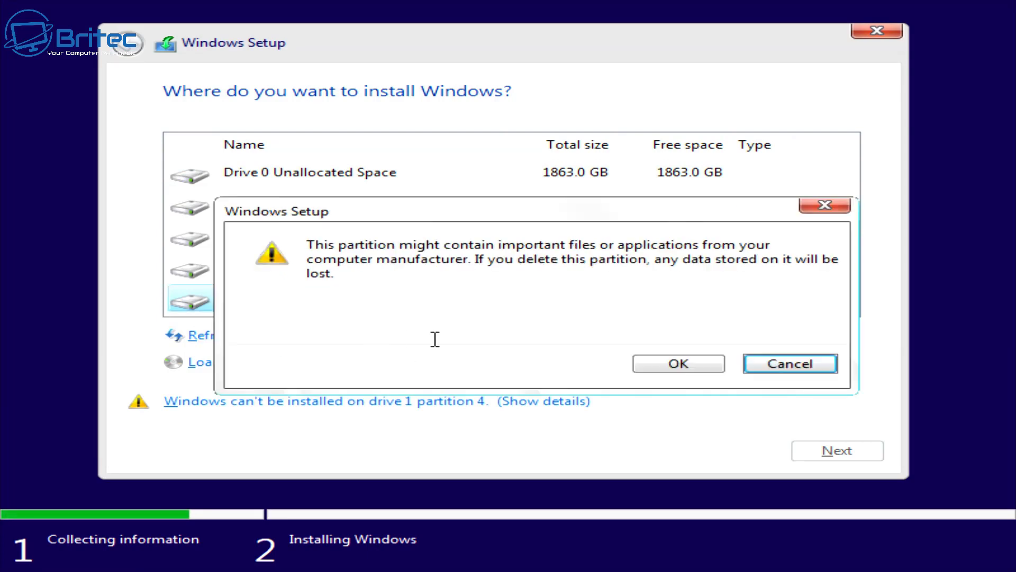
pyautogui.click(668, 364)
pyautogui.click(241, 277)
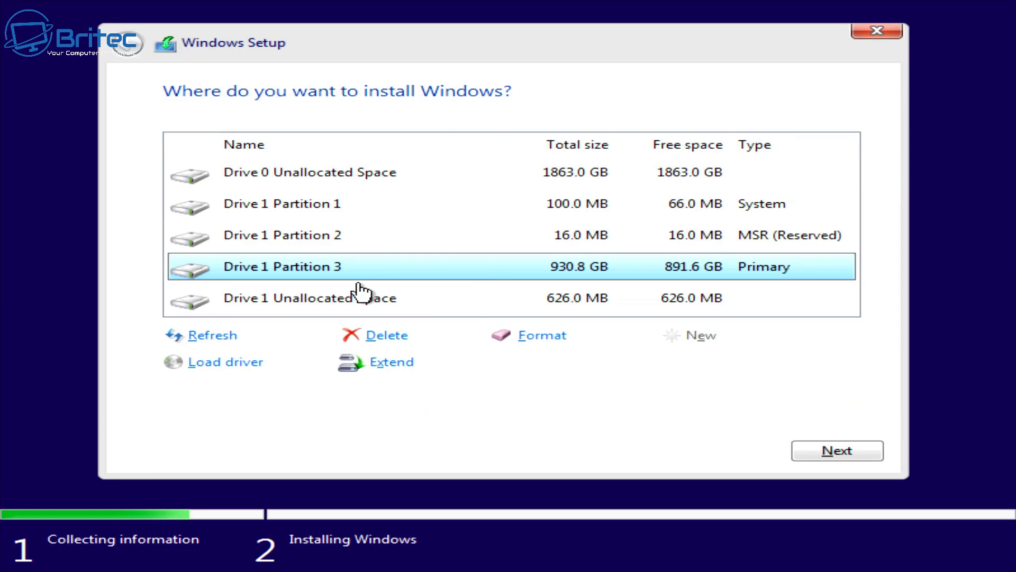
pyautogui.click(373, 338)
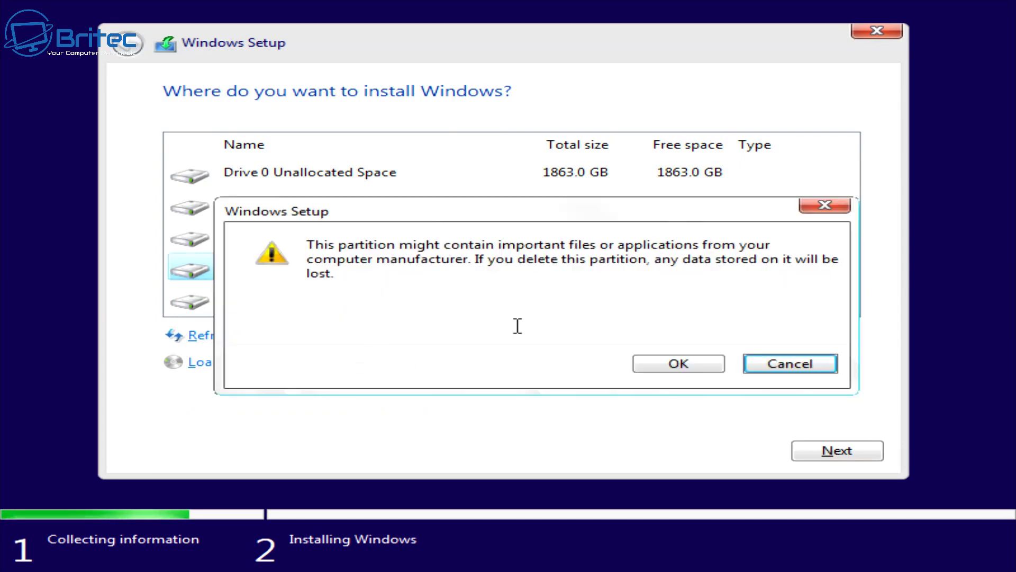
pyautogui.click(664, 370)
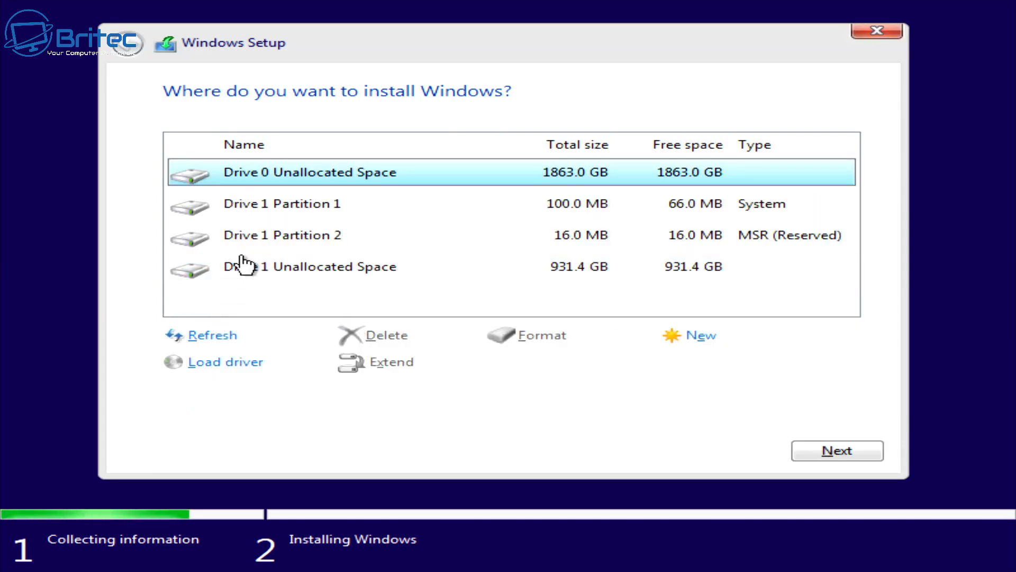
# Delete Drive 1 Partitions 2 and 1, then install Windows onto its 931.5 GB unallocated space.
pyautogui.click(265, 237)
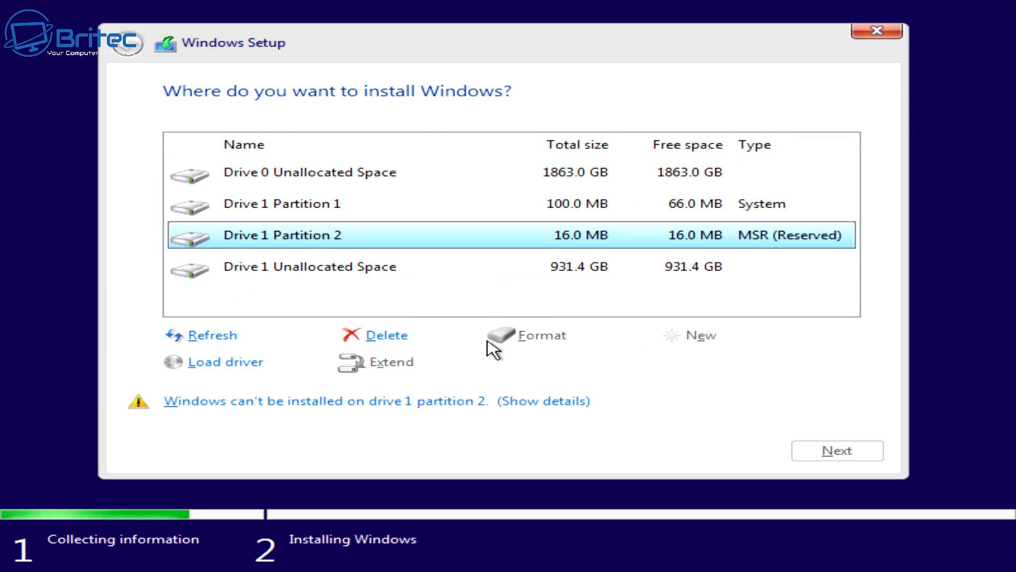
pyautogui.click(382, 339)
pyautogui.click(665, 369)
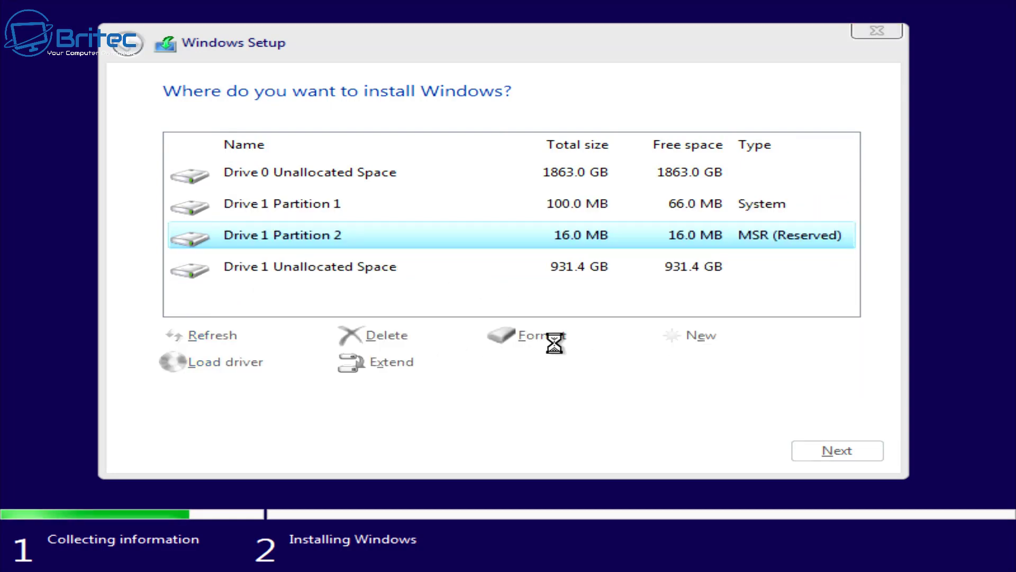
pyautogui.click(286, 208)
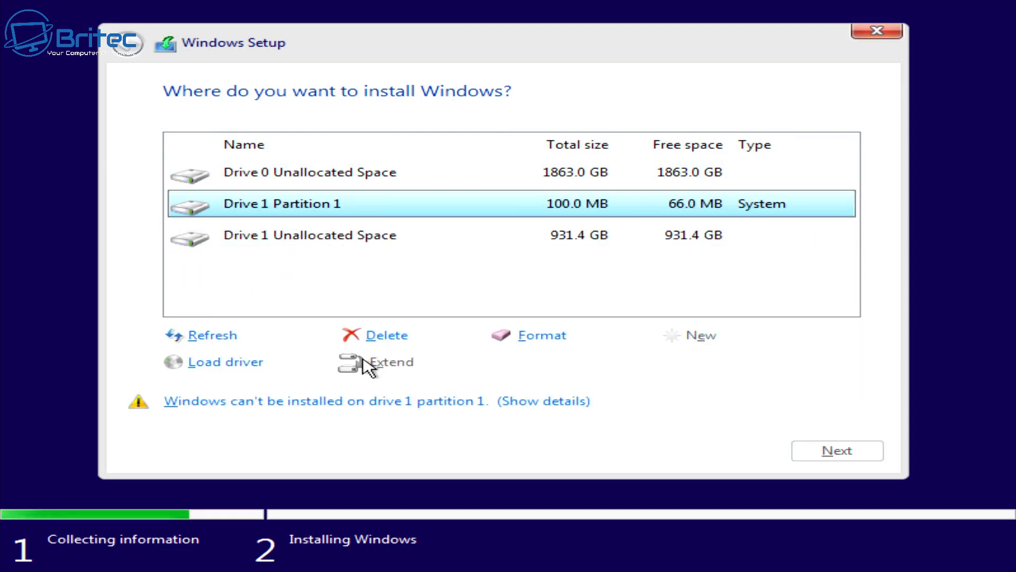
pyautogui.click(386, 337)
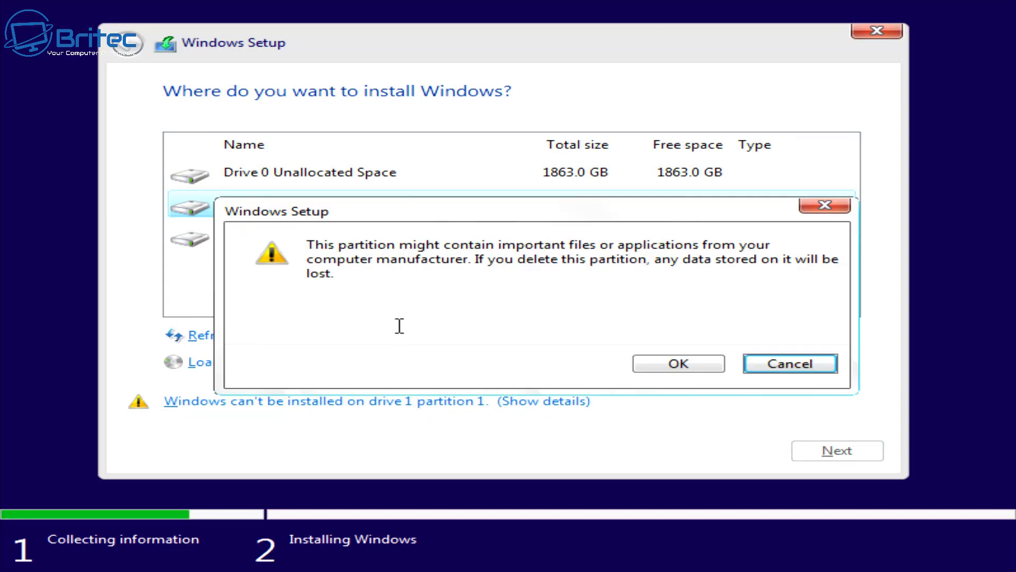
pyautogui.click(659, 370)
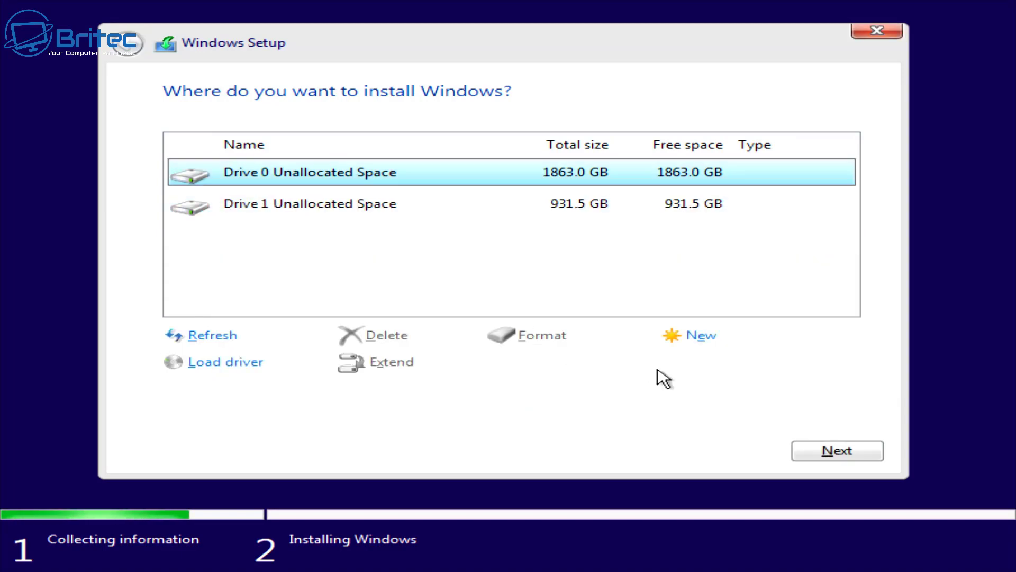
pyautogui.click(291, 212)
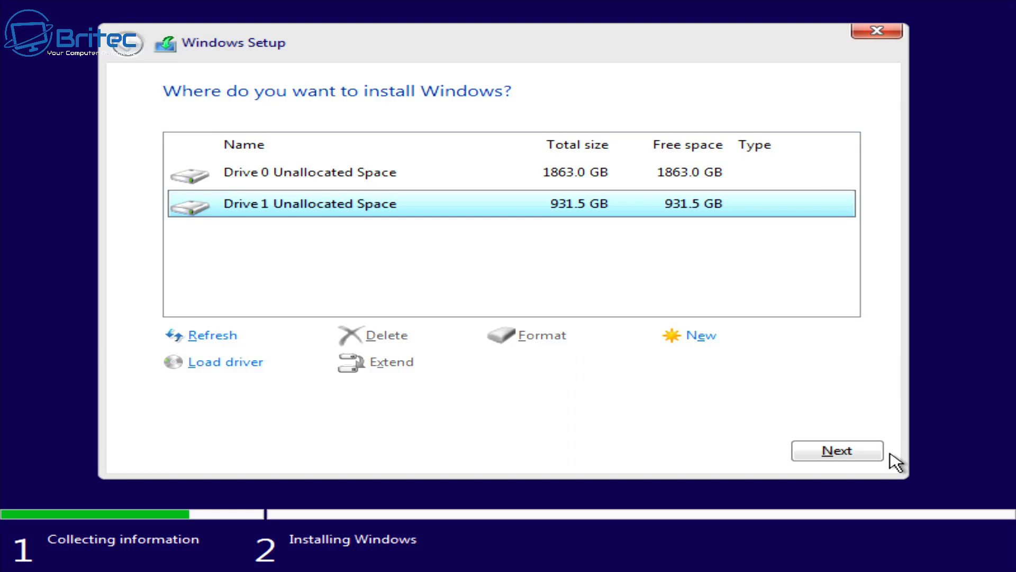
pyautogui.click(847, 453)
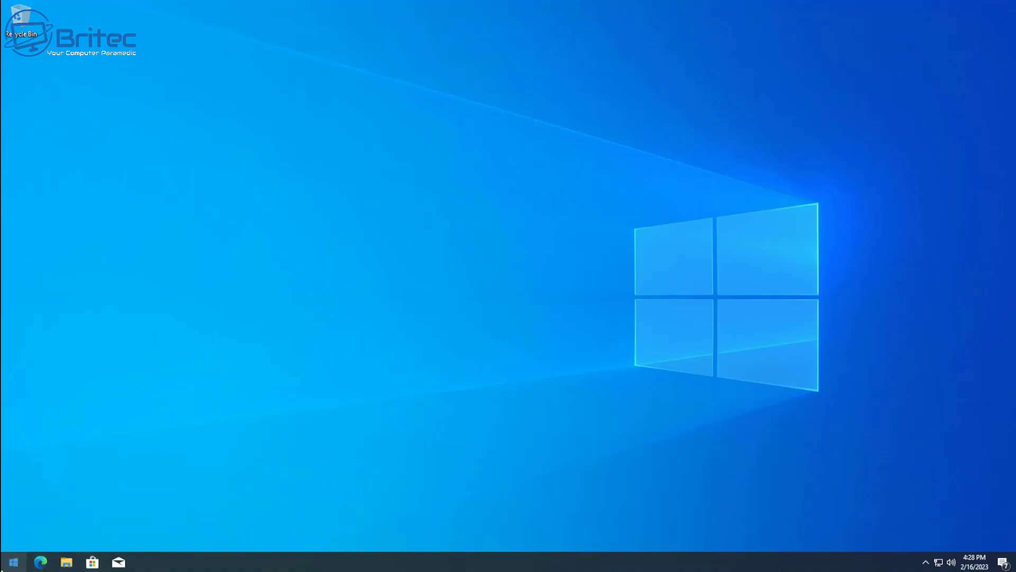
pyautogui.rightClick(13, 563)
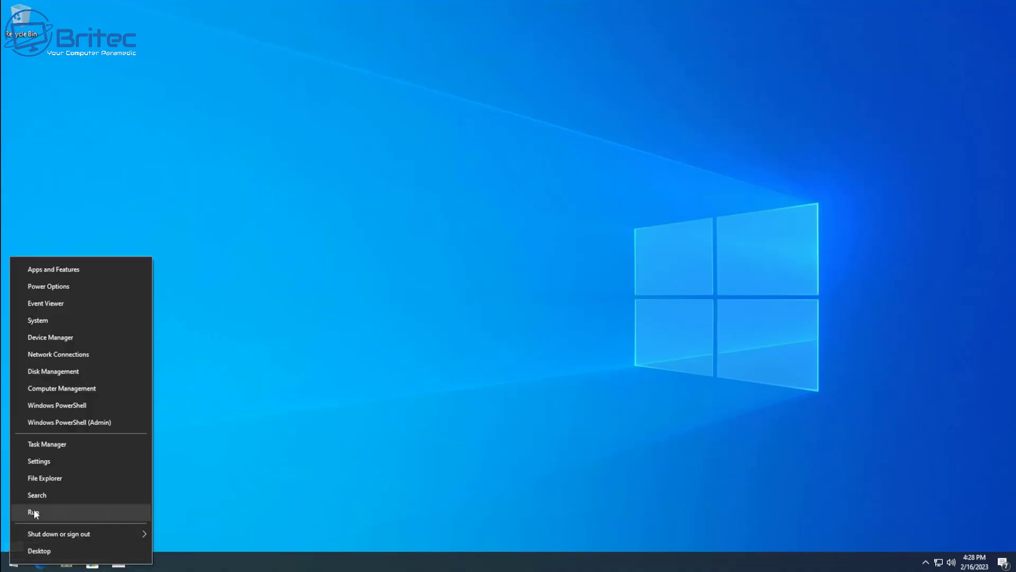
pyautogui.click(46, 444)
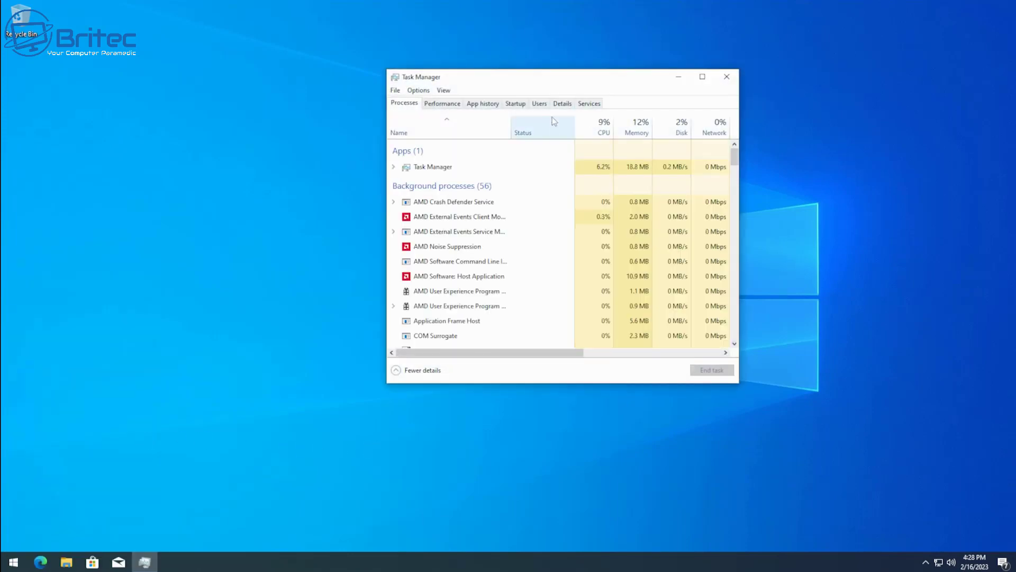
pyautogui.moveTo(553, 82); pyautogui.dragTo(527, 118)
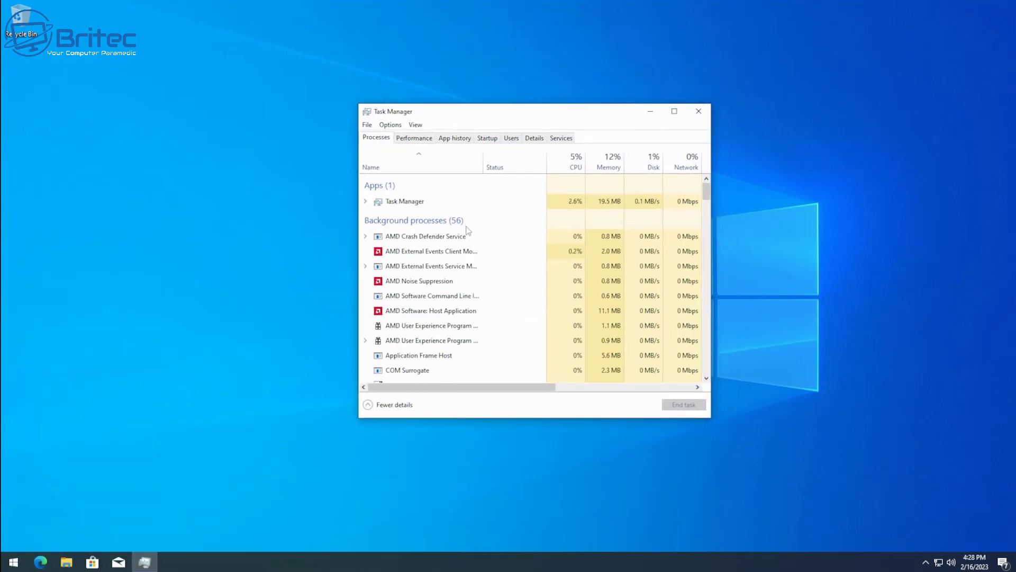
pyautogui.click(415, 139)
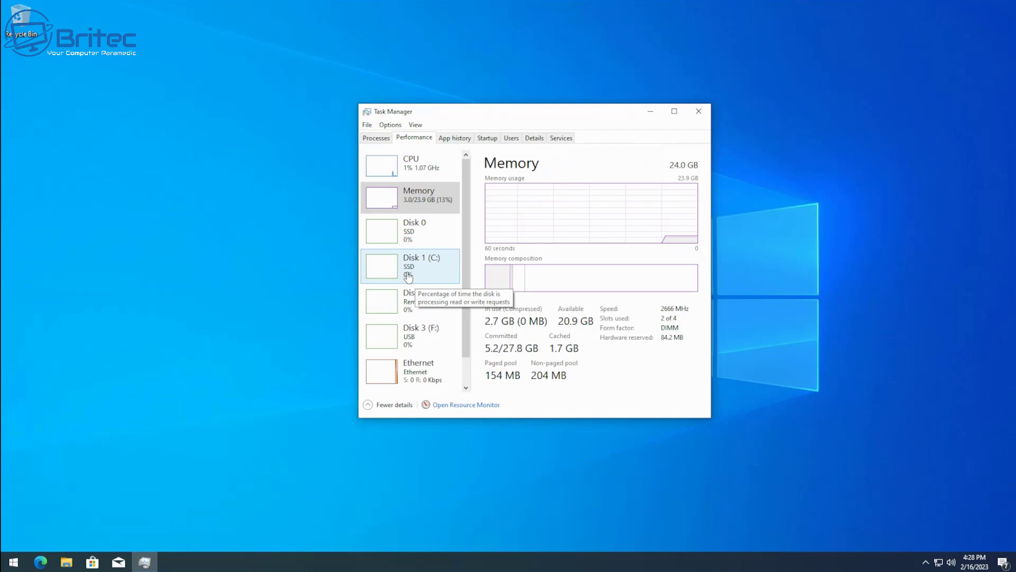
pyautogui.click(417, 172)
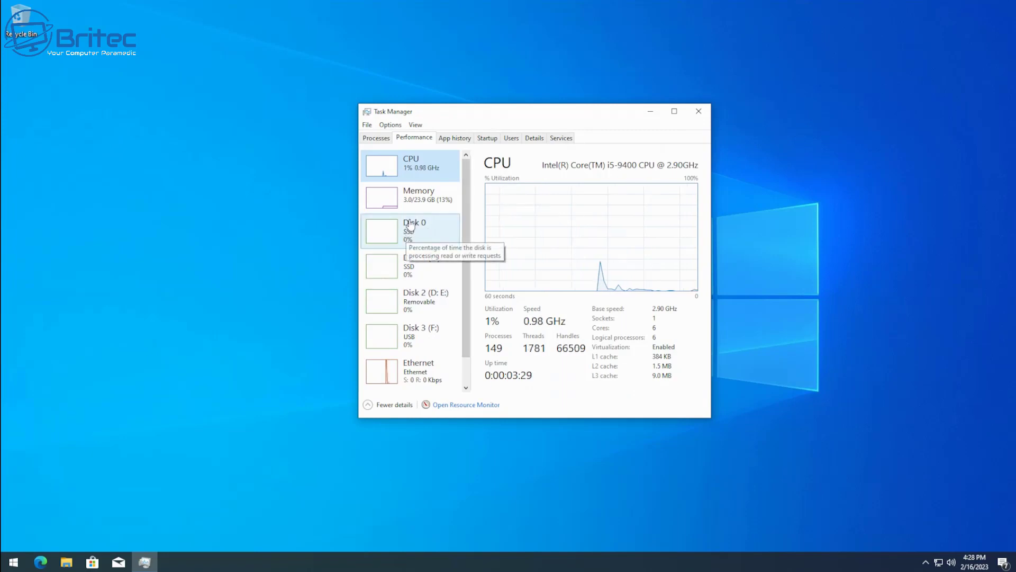
pyautogui.click(415, 198)
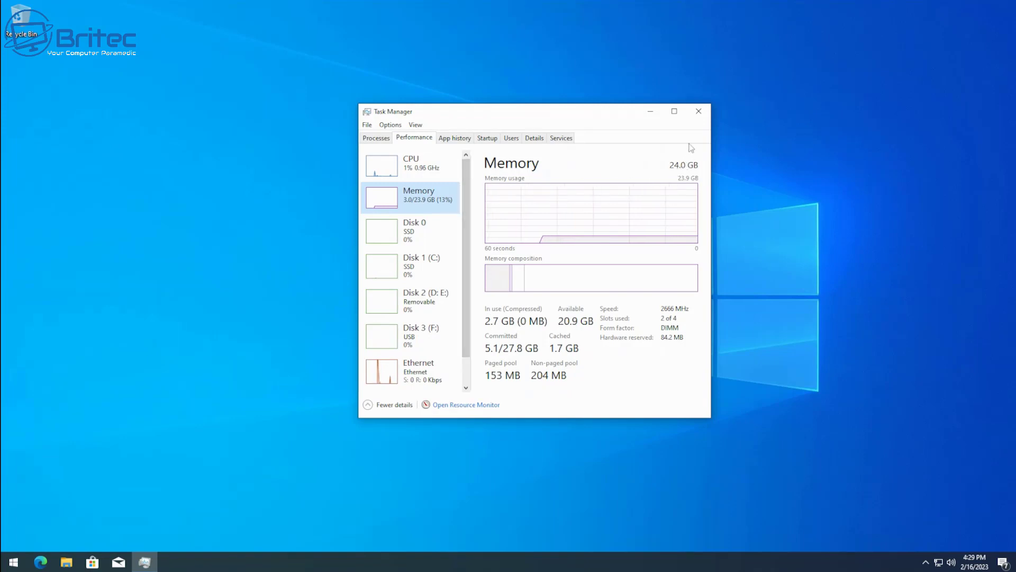
pyautogui.click(698, 112)
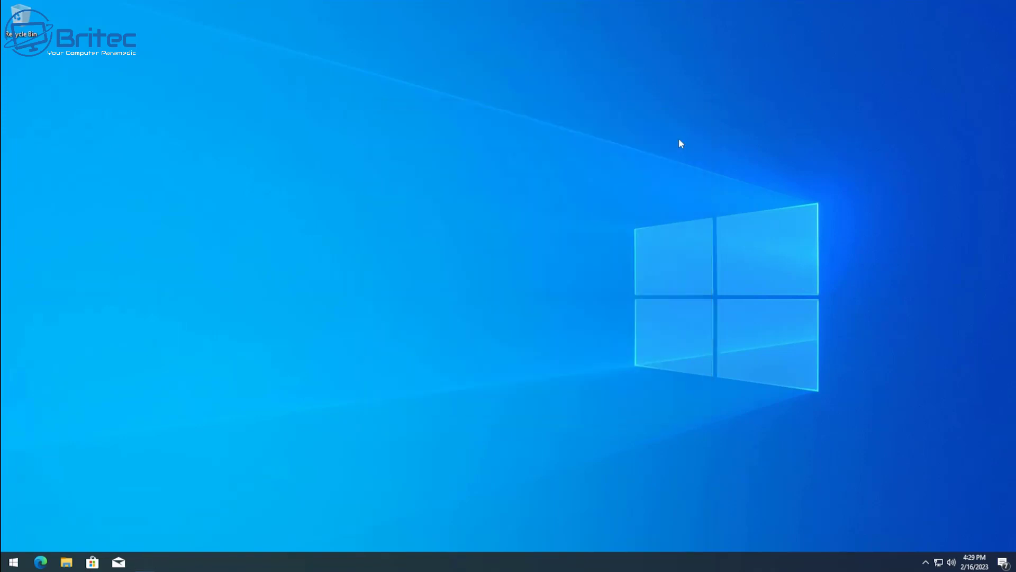